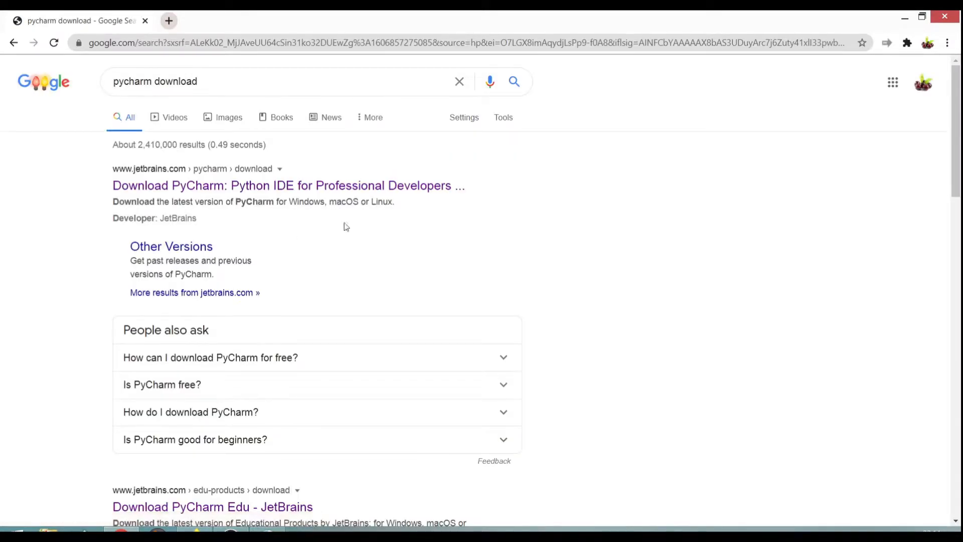
Step: Download the free Community edition of PyCharm for Windows from JetBrains and launch the pycharm-community-2020.2.4 installer
{"action": "left_click", "coordinate": [202, 186]}
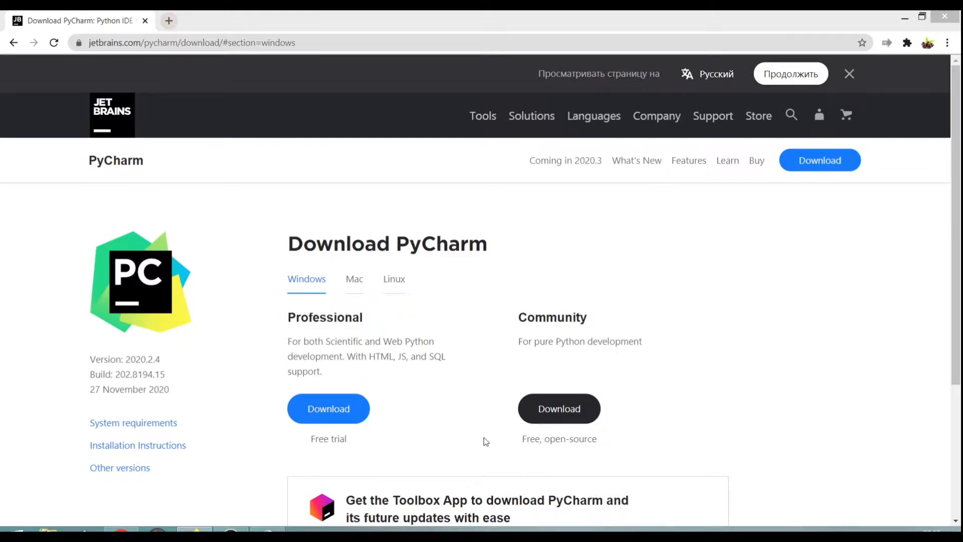
{"action": "left_click", "coordinate": [558, 411]}
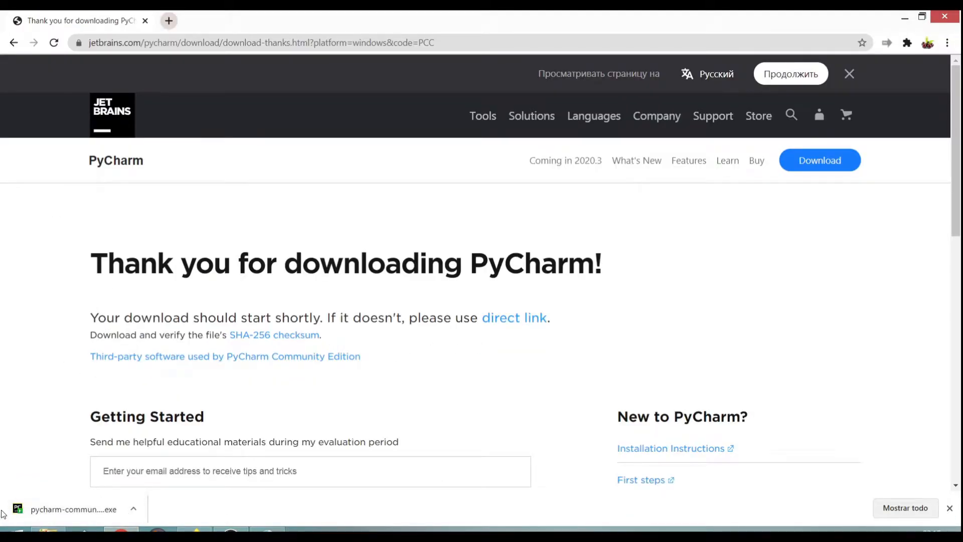
{"action": "left_click", "coordinate": [83, 513]}
{"action": "left_click", "coordinate": [48, 529]}
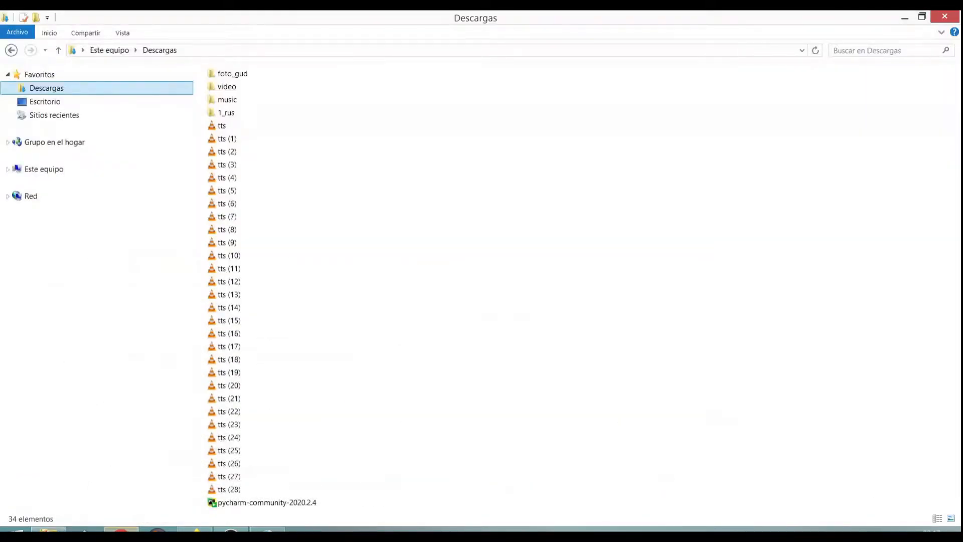
{"action": "double_click", "coordinate": [233, 503]}
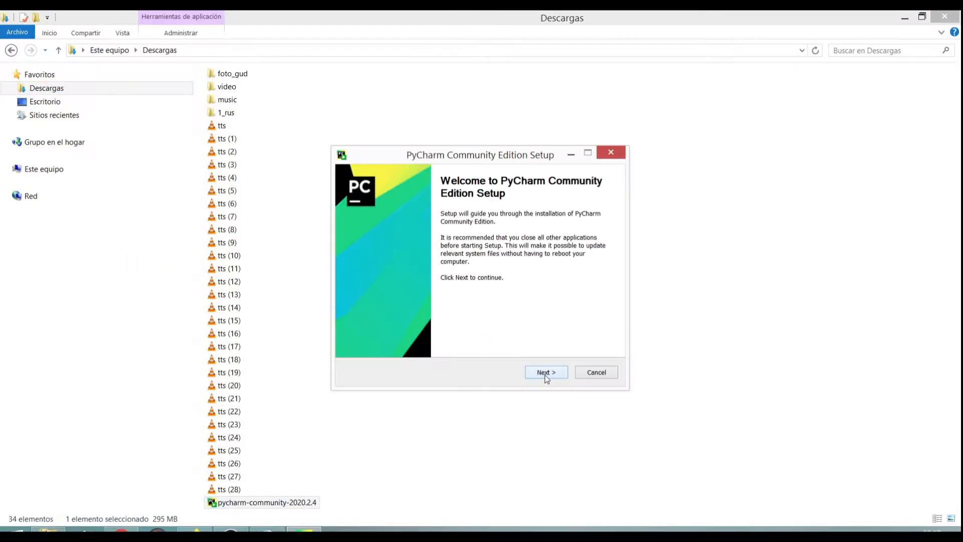
Step: Install to the default folder with the 64-bit launcher, PATH, "Open Folder as Project" and .py options enabled, leaving the reboot manual
{"action": "left_click", "coordinate": [545, 375]}
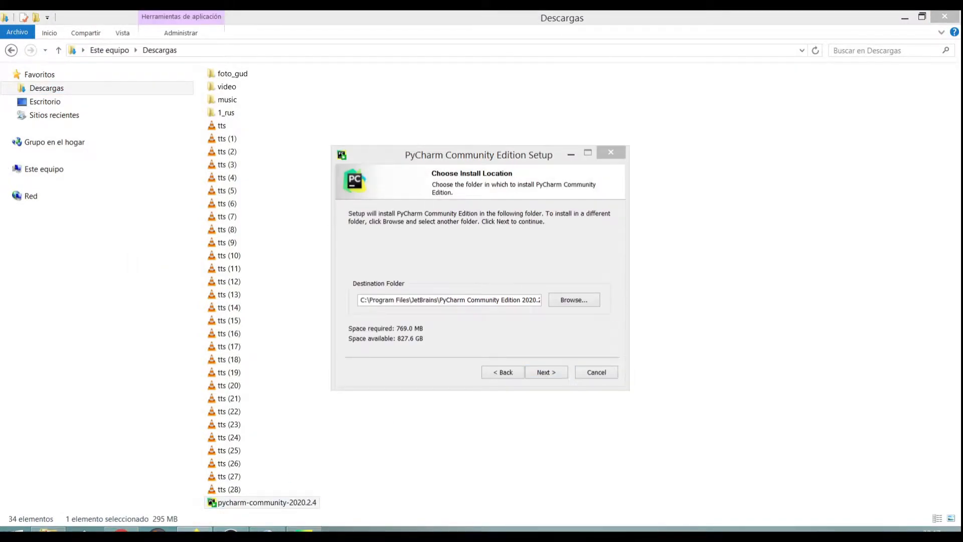
{"action": "left_click", "coordinate": [545, 376]}
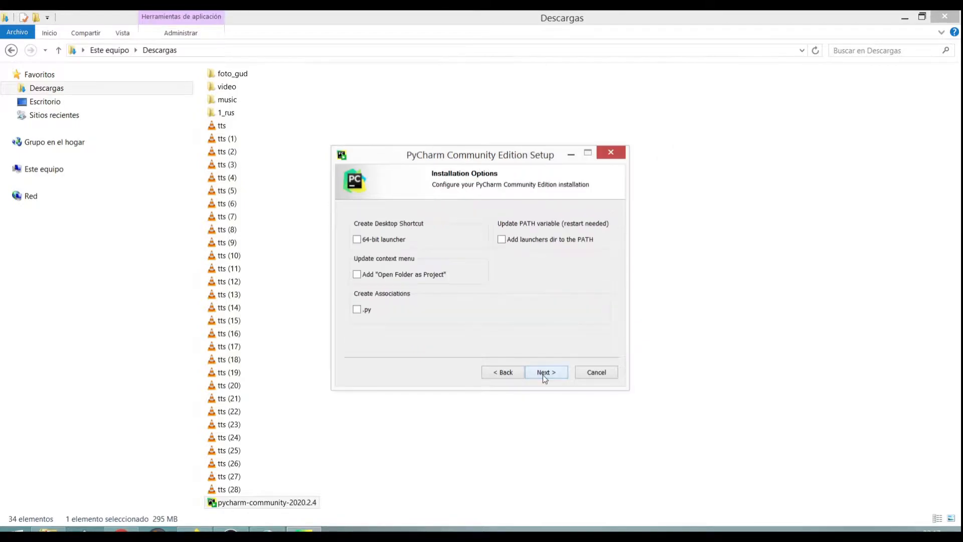
{"action": "left_click", "coordinate": [357, 239]}
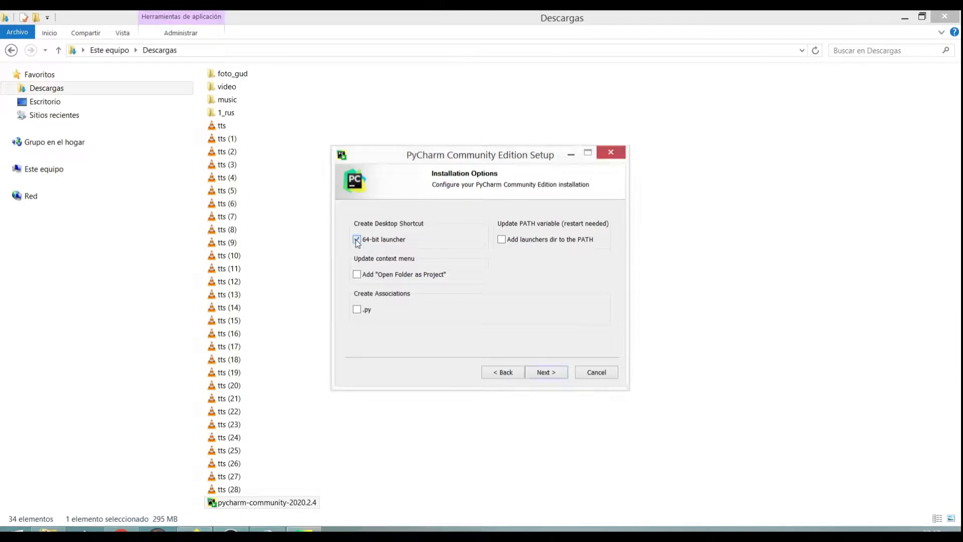
{"action": "left_click", "coordinate": [505, 240]}
{"action": "left_click", "coordinate": [357, 275]}
{"action": "left_click", "coordinate": [356, 310]}
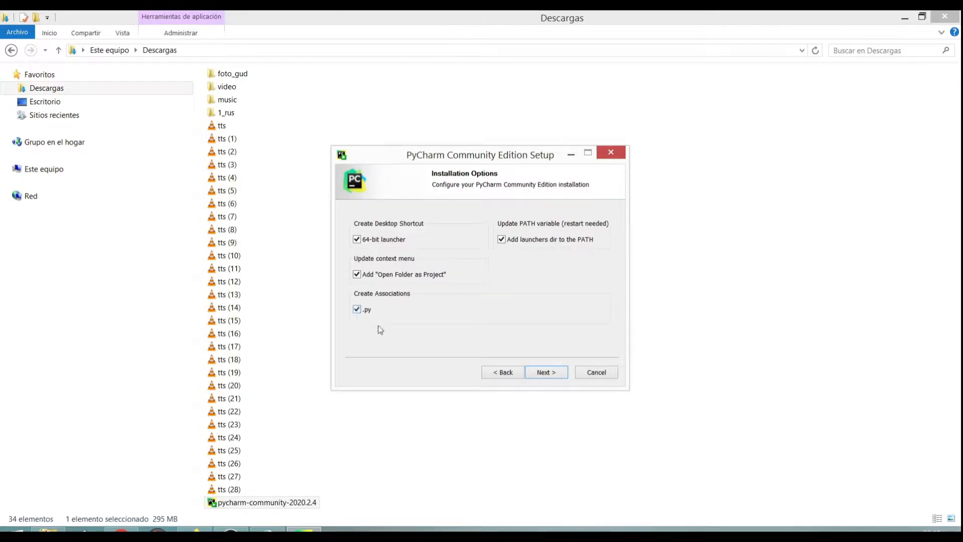
{"action": "left_click", "coordinate": [537, 376]}
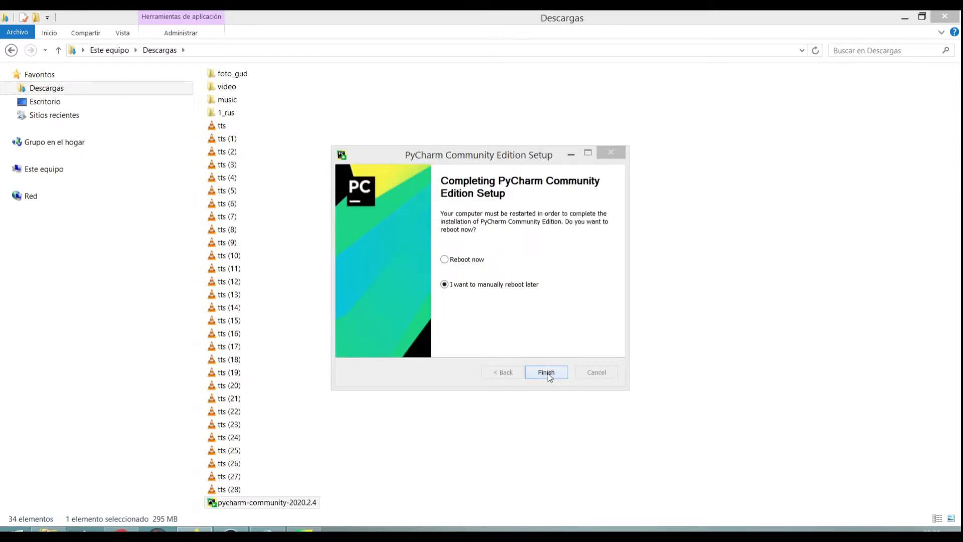
{"action": "left_click", "coordinate": [546, 372]}
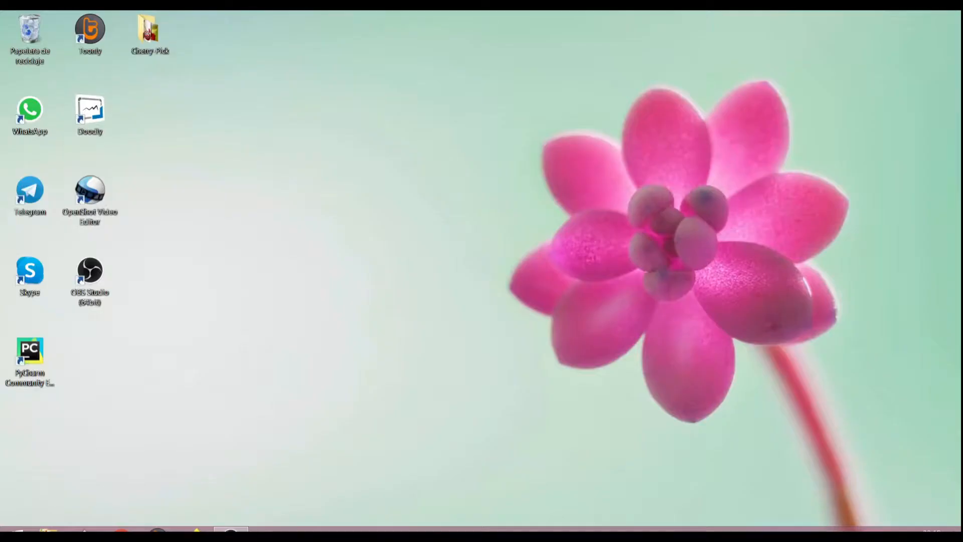
Step: Launch PyCharm from the desktop and start a new project without the main.py welcome script
{"action": "double_click", "coordinate": [36, 354]}
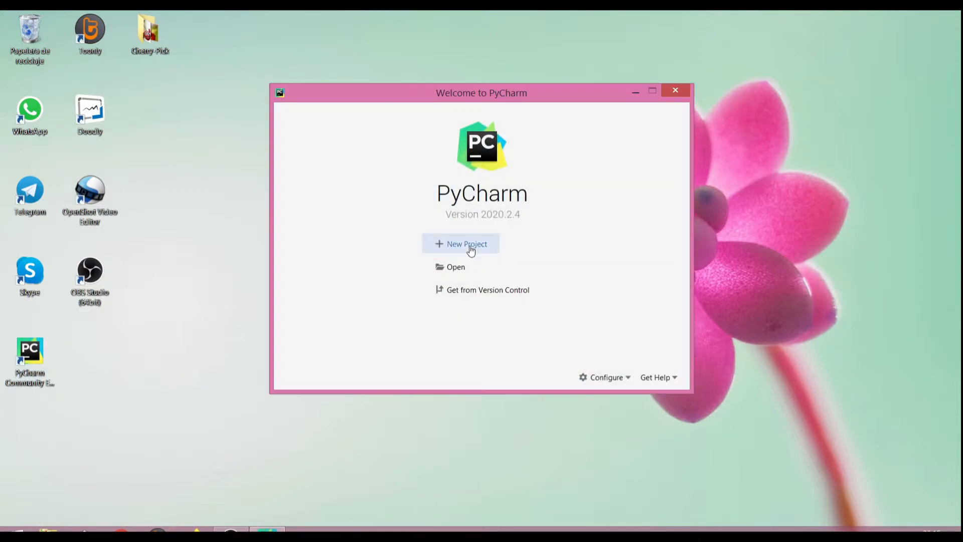
{"action": "left_click", "coordinate": [471, 248]}
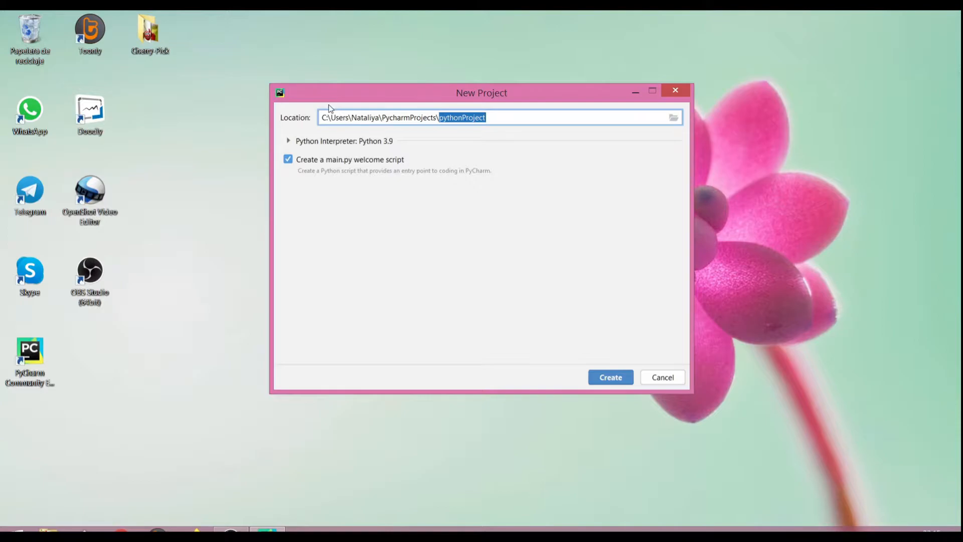
{"action": "left_click", "coordinate": [288, 159]}
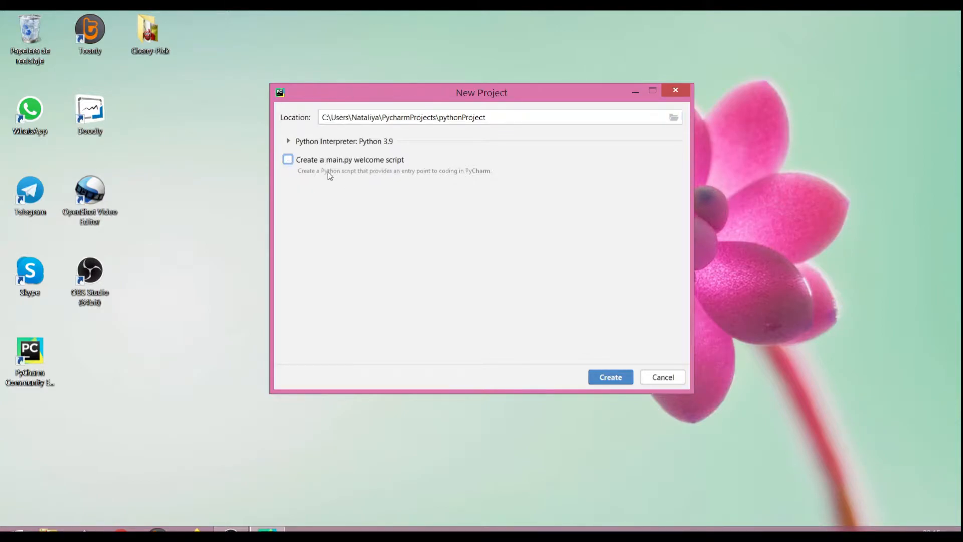
Step: Create a PycharmProjects folder on the Desktop and select it as the project's base directory
{"action": "right_click", "coordinate": [430, 191]}
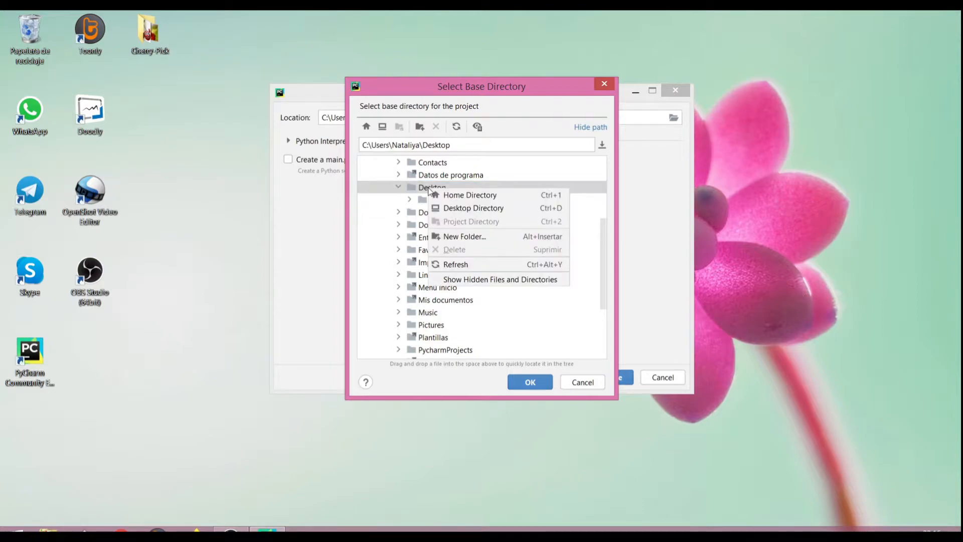
{"action": "left_click", "coordinate": [469, 242]}
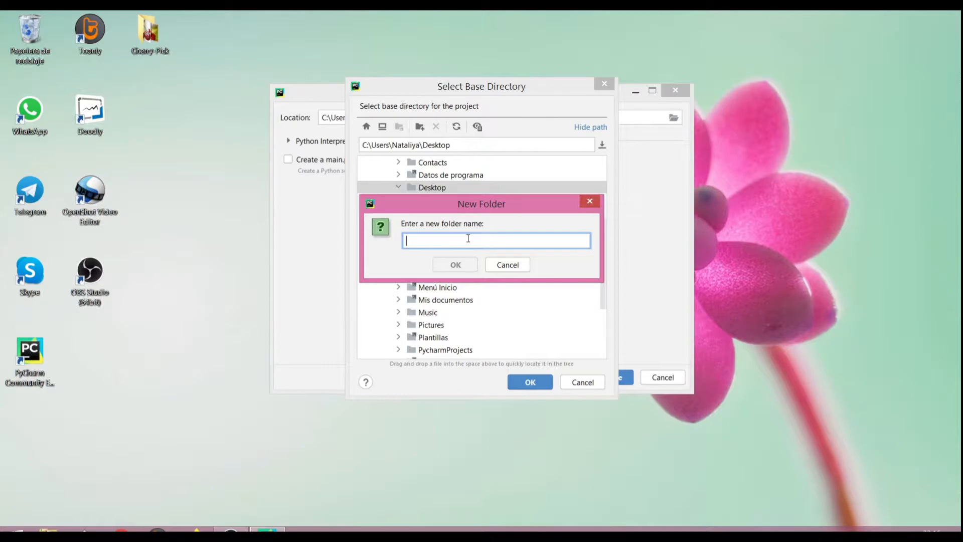
{"action": "type", "text": "PycharmProjects"}
{"action": "key", "text": "Return"}
{"action": "key", "text": "Return"}
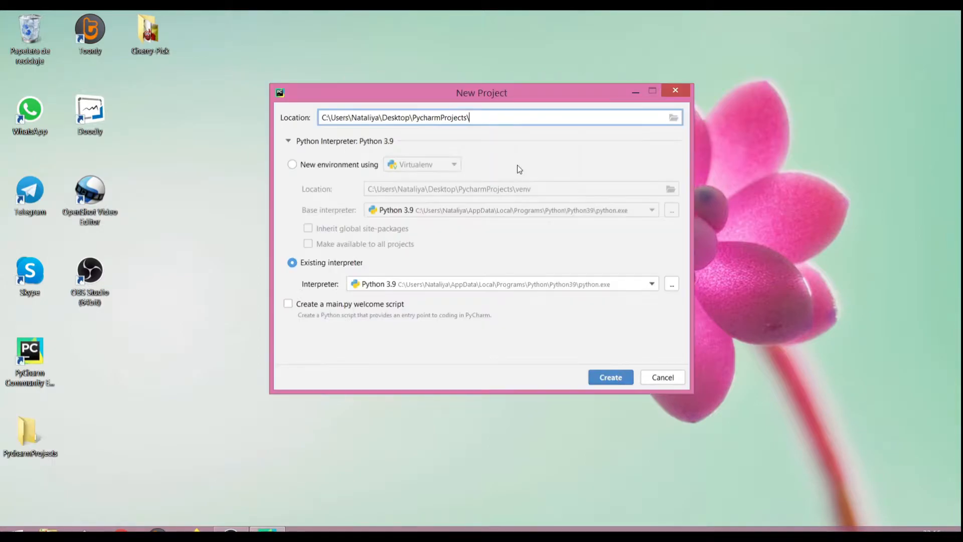
Step: Name the project Project1 and create it with a new Virtualenv environment
{"action": "type", "text": "Project1"}
{"action": "left_click", "coordinate": [293, 166]}
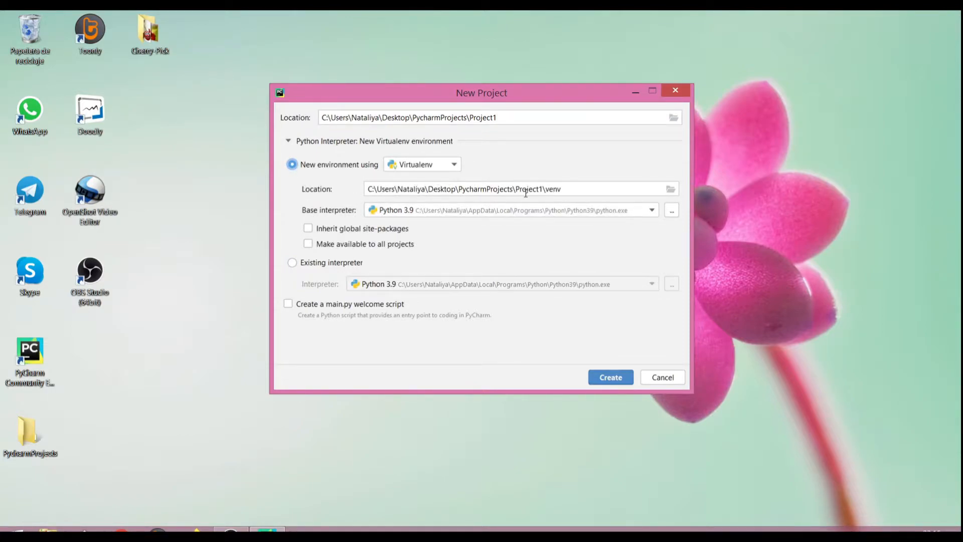
{"action": "left_click", "coordinate": [610, 377]}
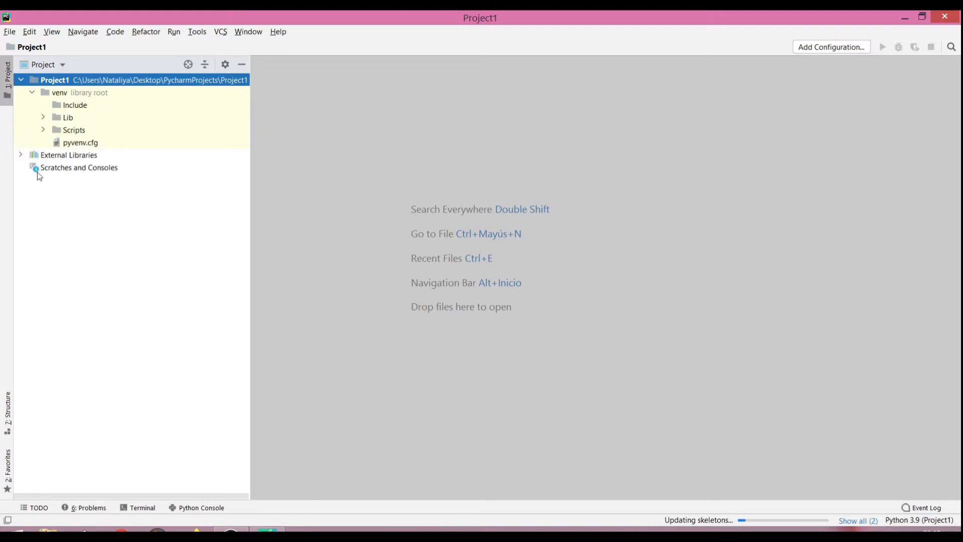
Step: Collapse the venv folder and add a new Python file named file1 to Project1
{"action": "left_click", "coordinate": [32, 93]}
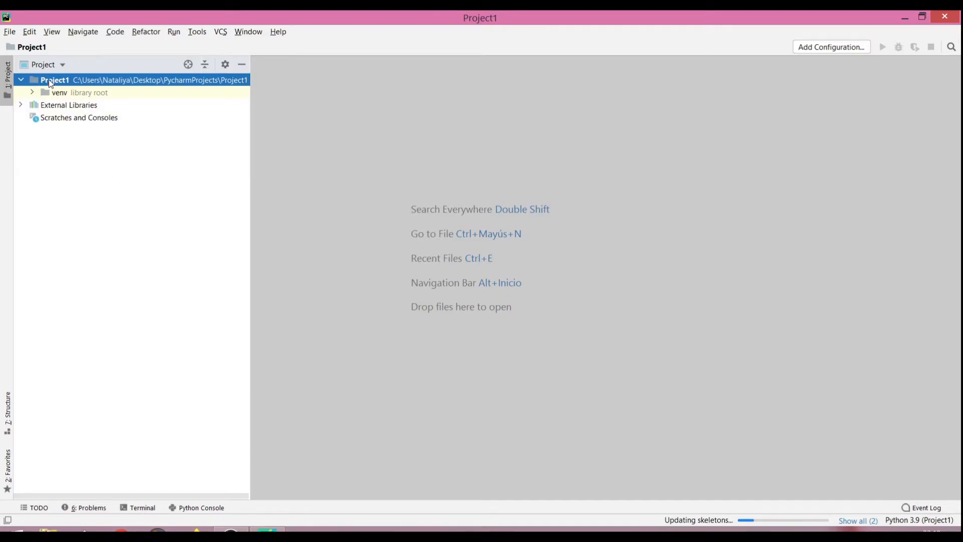
{"action": "right_click", "coordinate": [51, 82]}
{"action": "mouse_move", "coordinate": [92, 87]}
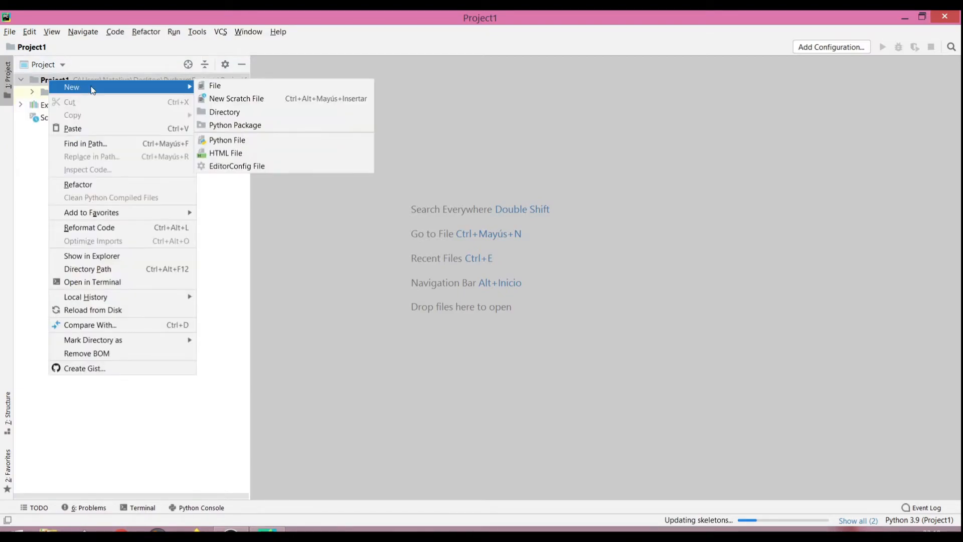
{"action": "left_click", "coordinate": [236, 142]}
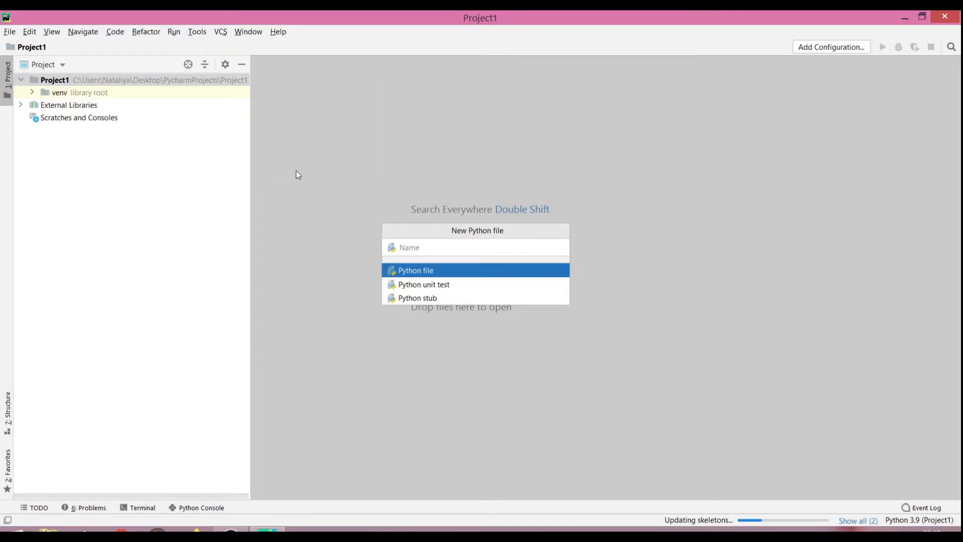
{"action": "type", "text": "file1"}
{"action": "key", "text": "Return"}
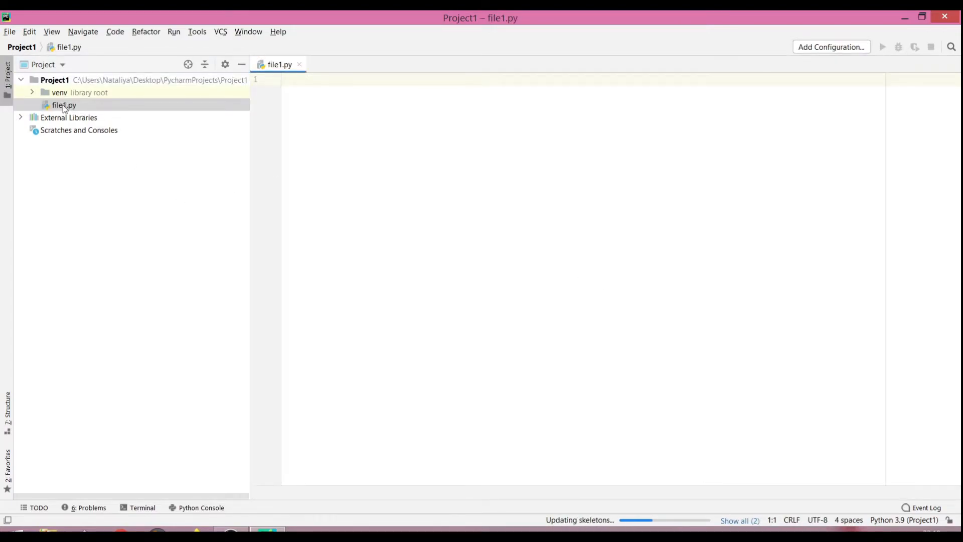
Step: Add a second Python file named file2 to Project1
{"action": "right_click", "coordinate": [58, 82]}
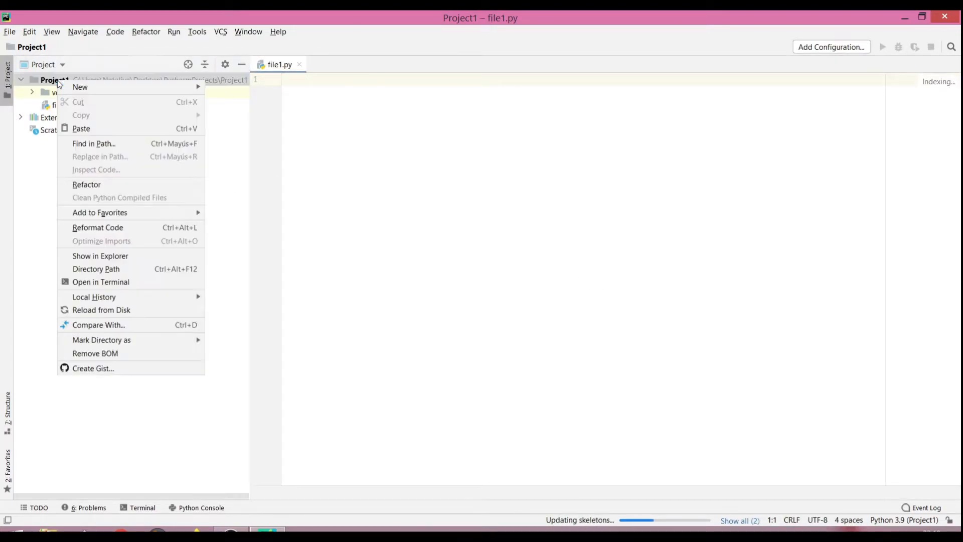
{"action": "mouse_move", "coordinate": [86, 90]}
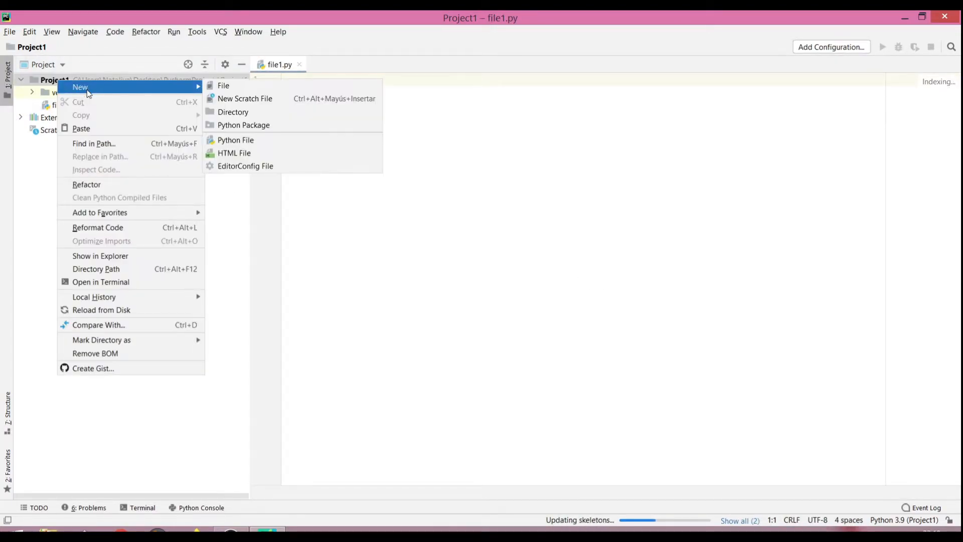
{"action": "left_click", "coordinate": [243, 141]}
{"action": "type", "text": "file2"}
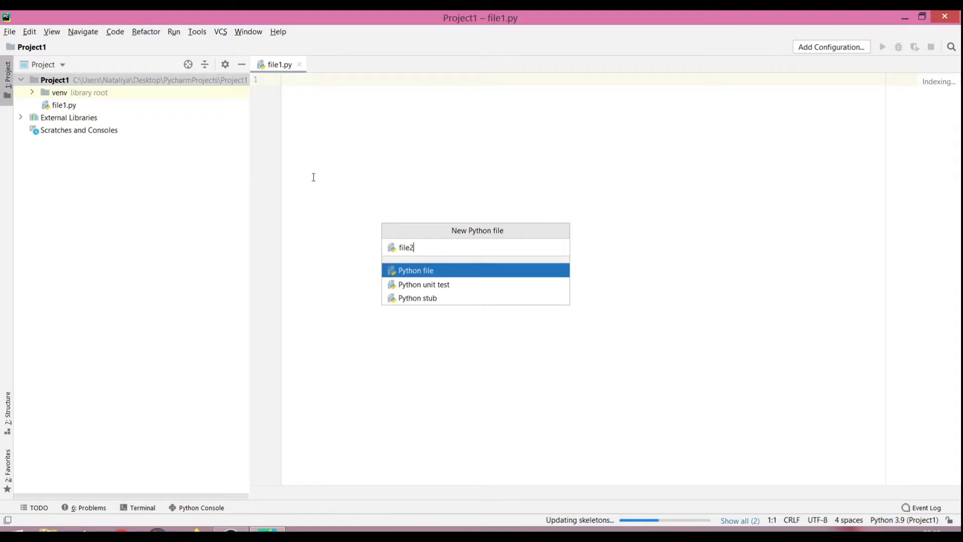
{"action": "key", "text": "Return"}
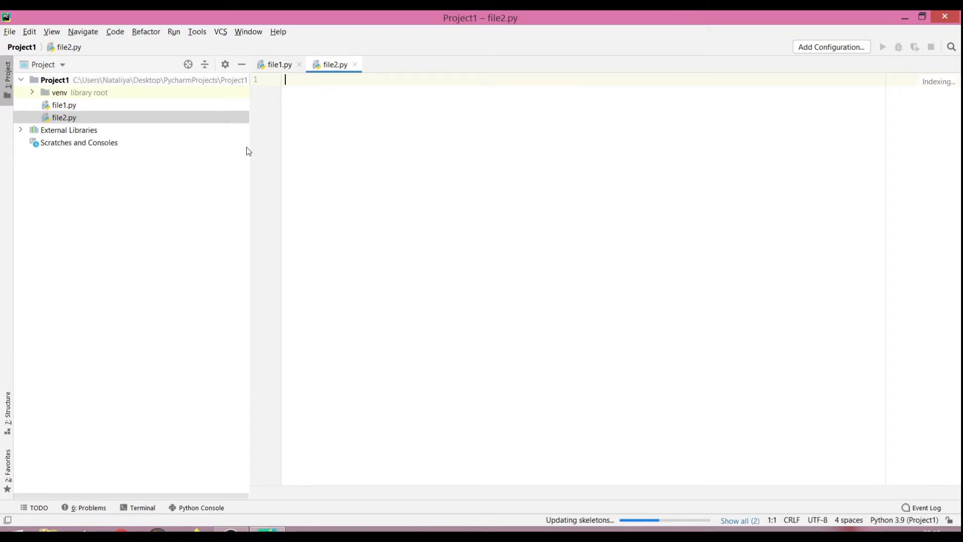
Step: Narrow the project tree and split the editor vertically from the file2.py tab
{"action": "left_click_drag", "start_coordinate": [249, 152], "coordinate": [160, 153]}
{"action": "right_click", "coordinate": [240, 68]}
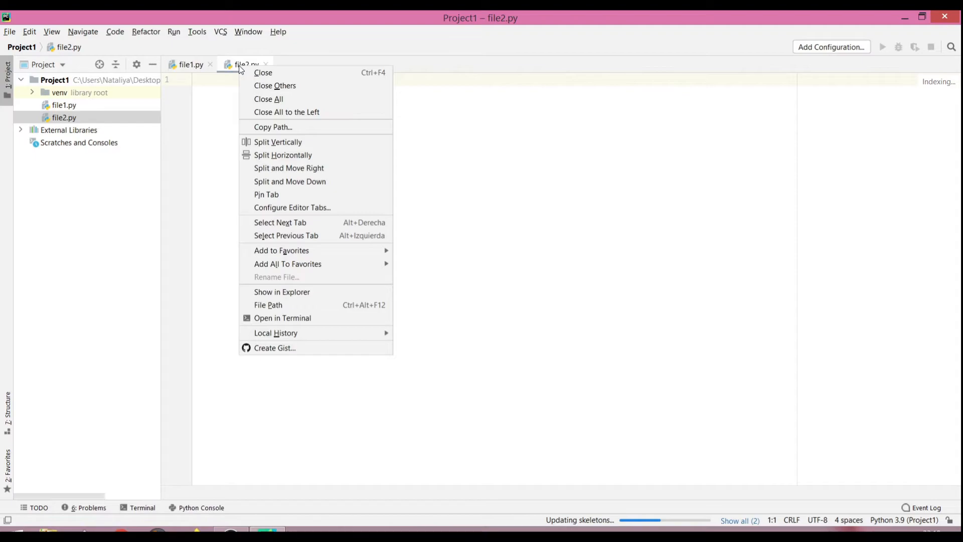
{"action": "left_click", "coordinate": [264, 143]}
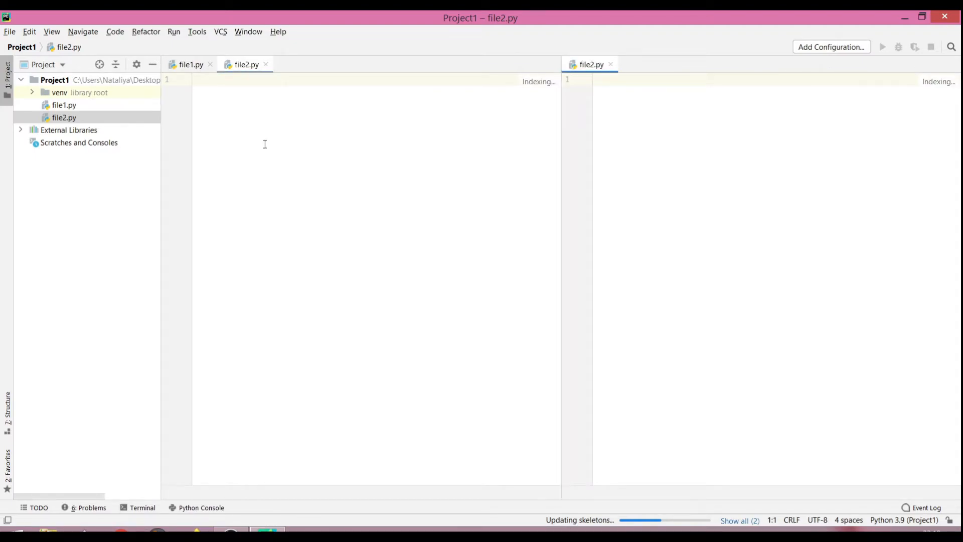
Step: Split the new file2.py editor group horizontally and close the extra pane
{"action": "right_click", "coordinate": [584, 65]}
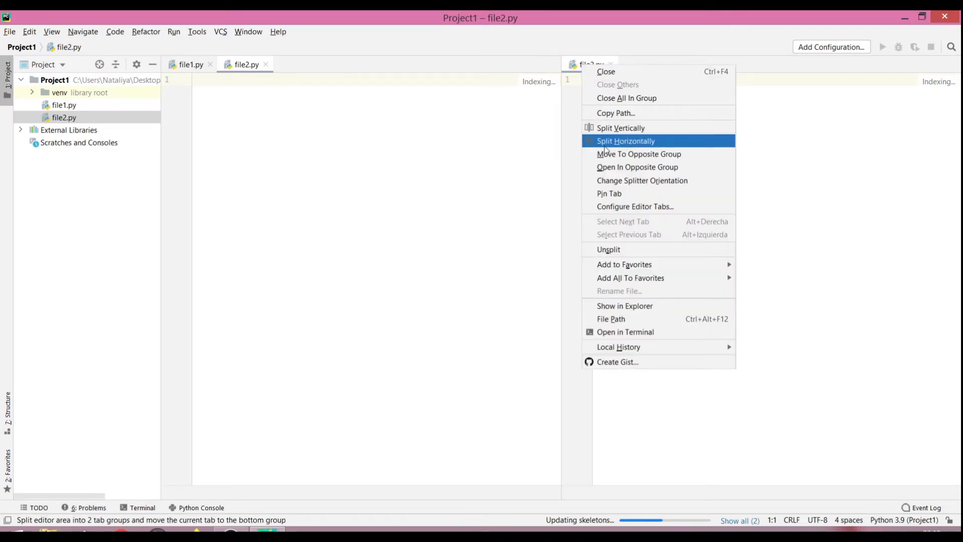
{"action": "left_click", "coordinate": [625, 141]}
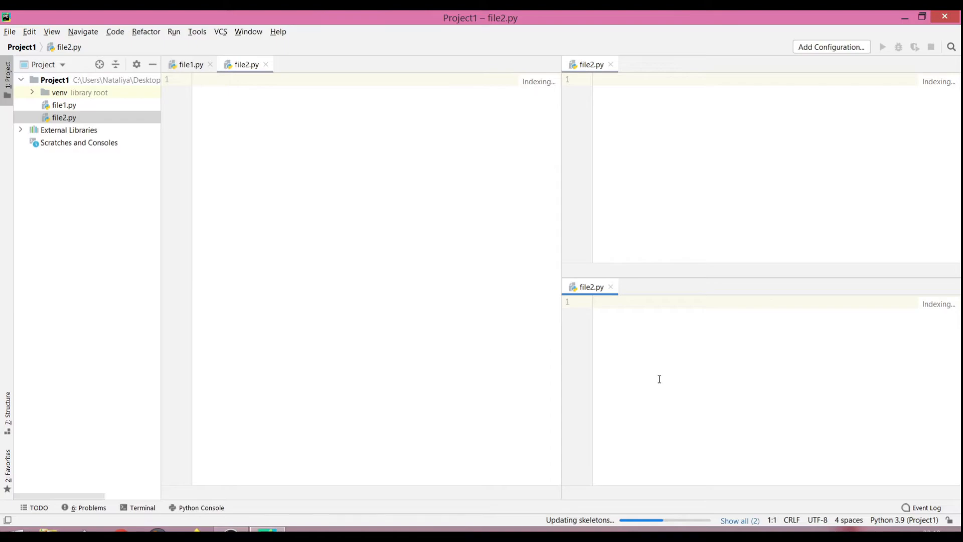
{"action": "left_click", "coordinate": [611, 287]}
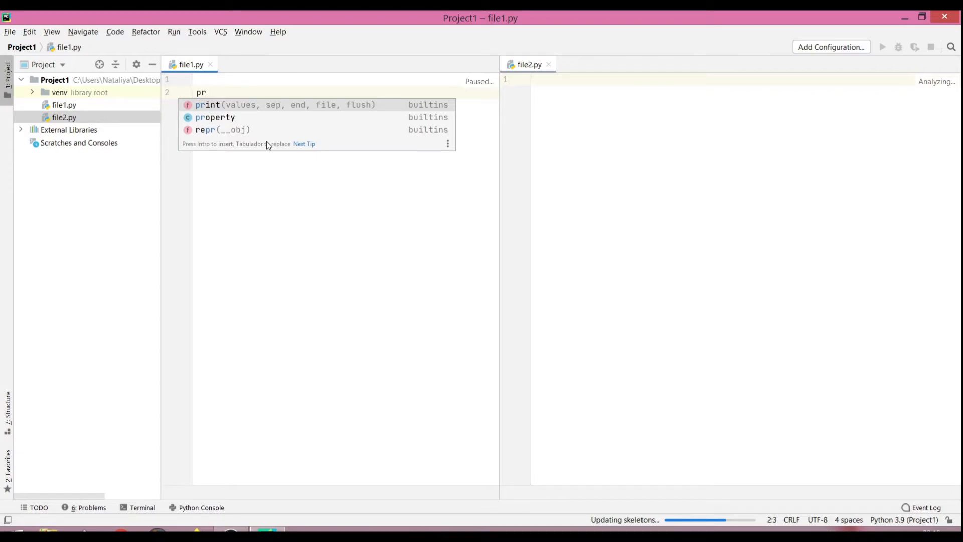
Step: Write the statement print('Hello!') on line 2 of file1.py
{"action": "key", "text": "Return"}
{"action": "type", "text": "'"}
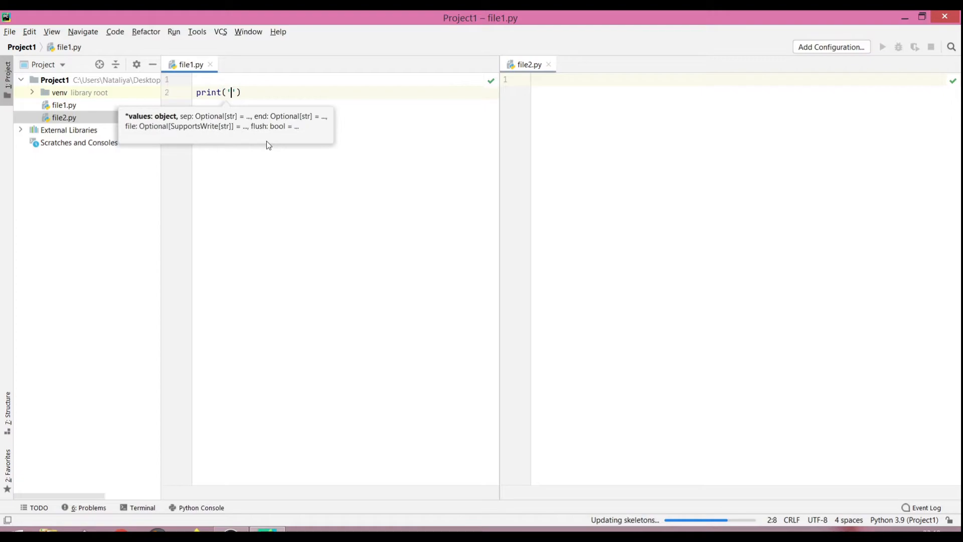
{"action": "type", "text": "Hello!"}
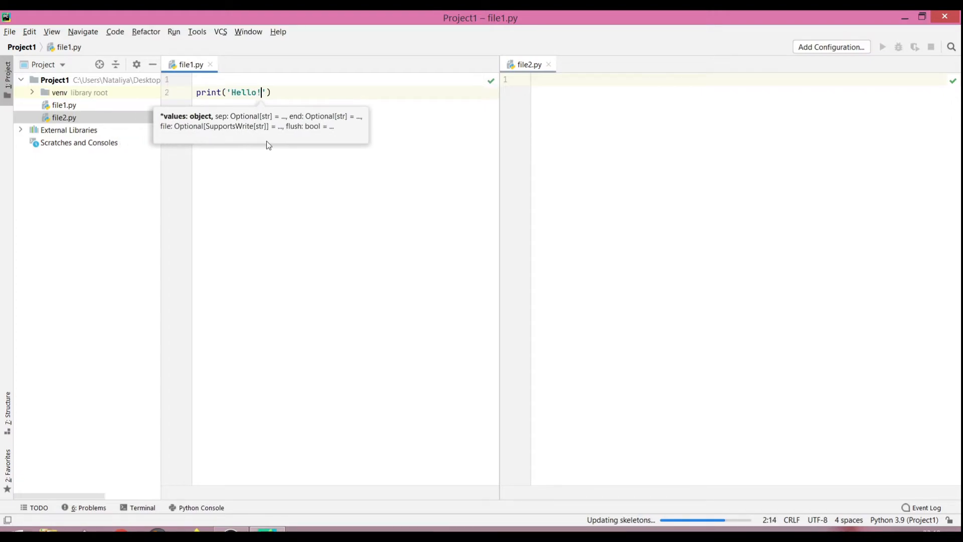
Step: Run file1 and enlarge the run output area
{"action": "right_click", "coordinate": [187, 65]}
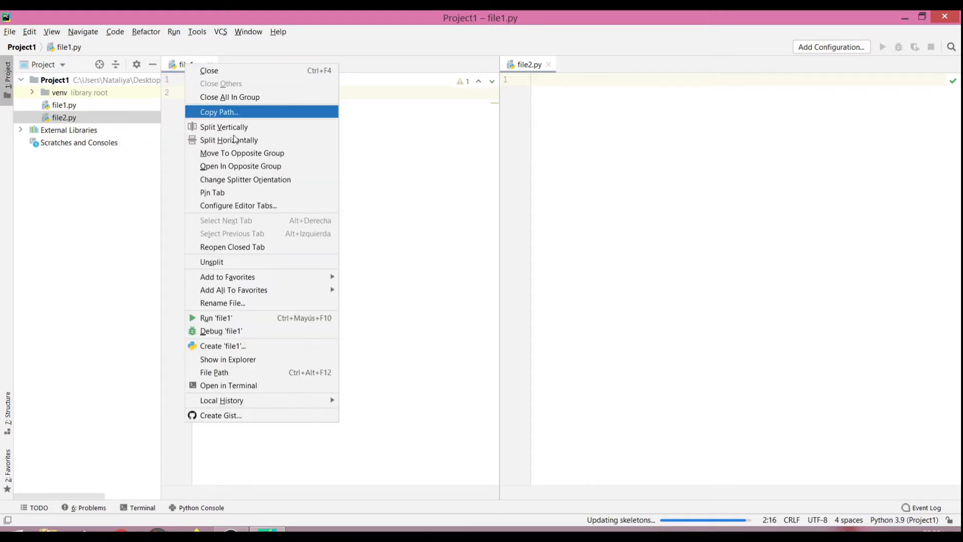
{"action": "left_click", "coordinate": [234, 319]}
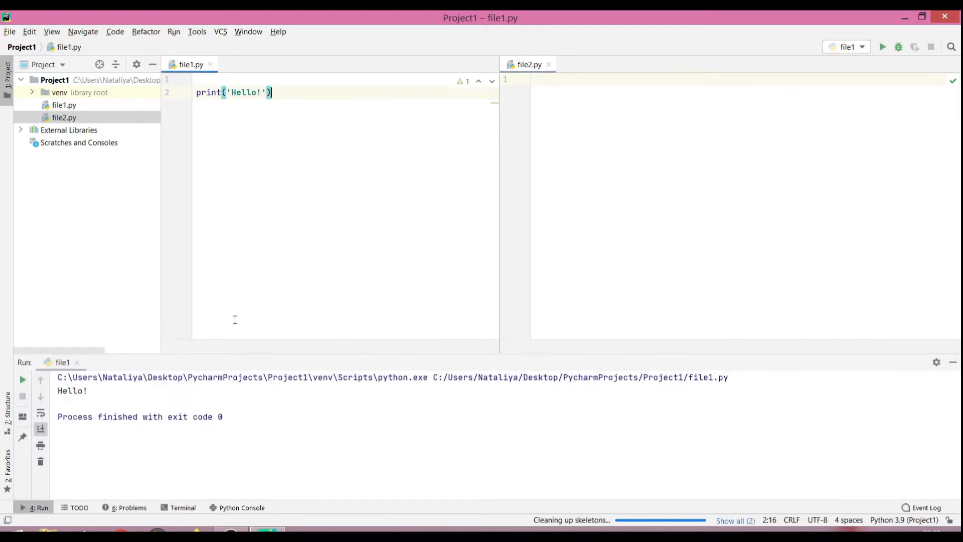
{"action": "left_click_drag", "start_coordinate": [168, 357], "coordinate": [179, 241]}
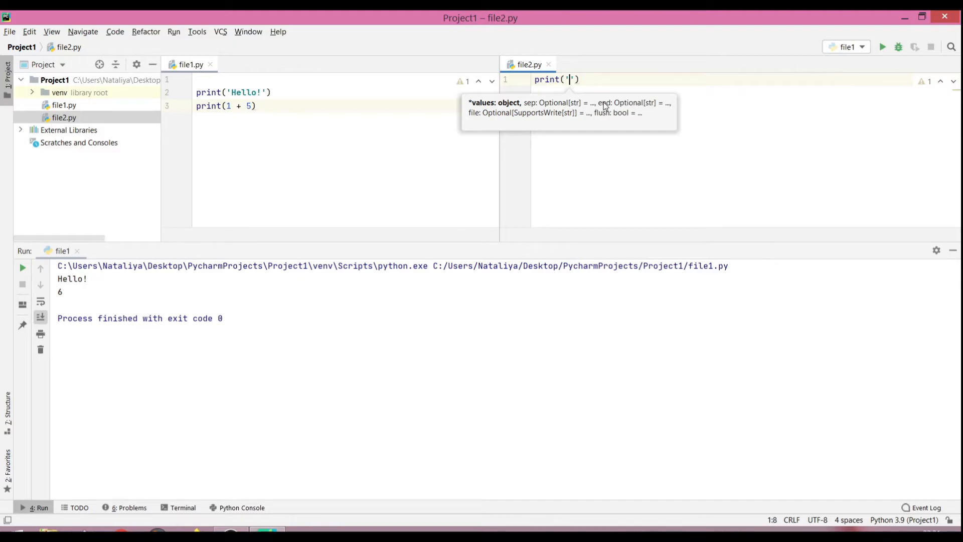
Step: Complete the statement print('aaa') on line 1 of file2.py and run file2
{"action": "type", "text": "aaa"}
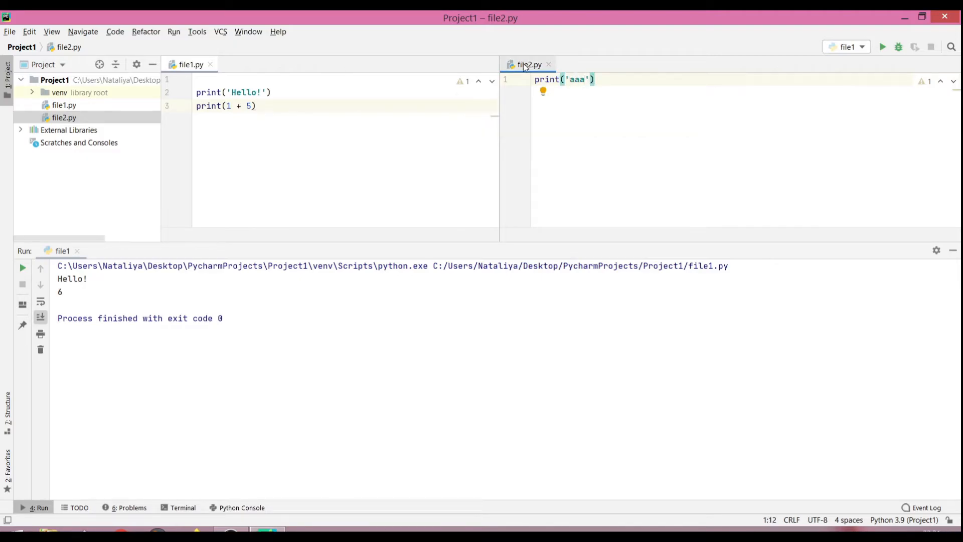
{"action": "right_click", "coordinate": [523, 65]}
{"action": "left_click", "coordinate": [571, 307]}
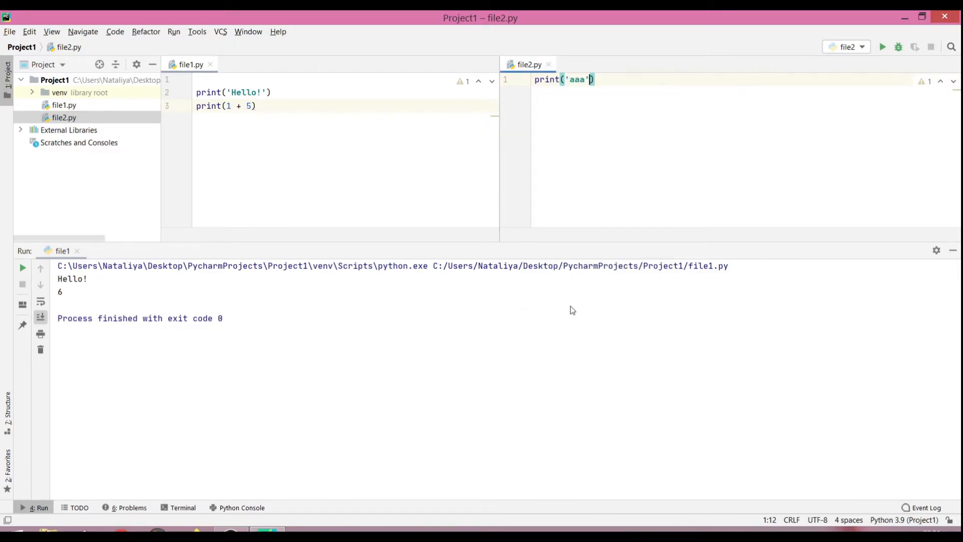
Step: Run file1 and then file2 by switching between their run configurations
{"action": "left_click", "coordinate": [847, 47]}
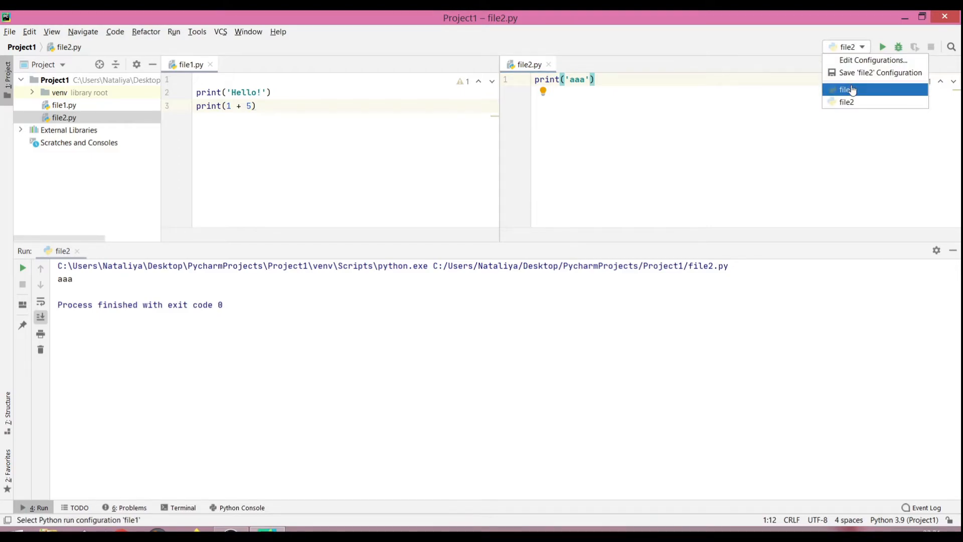
{"action": "left_click", "coordinate": [851, 89]}
{"action": "left_click", "coordinate": [883, 47]}
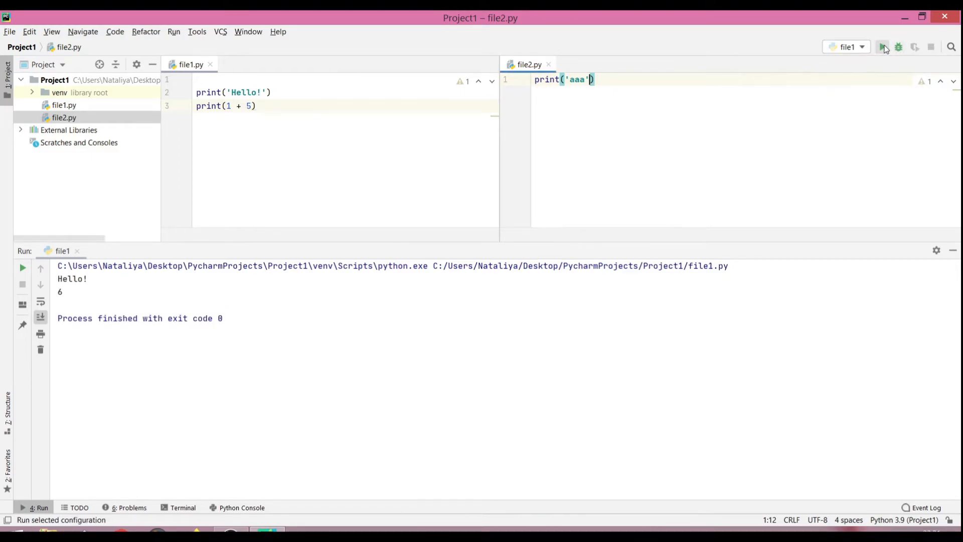
{"action": "left_click", "coordinate": [859, 47]}
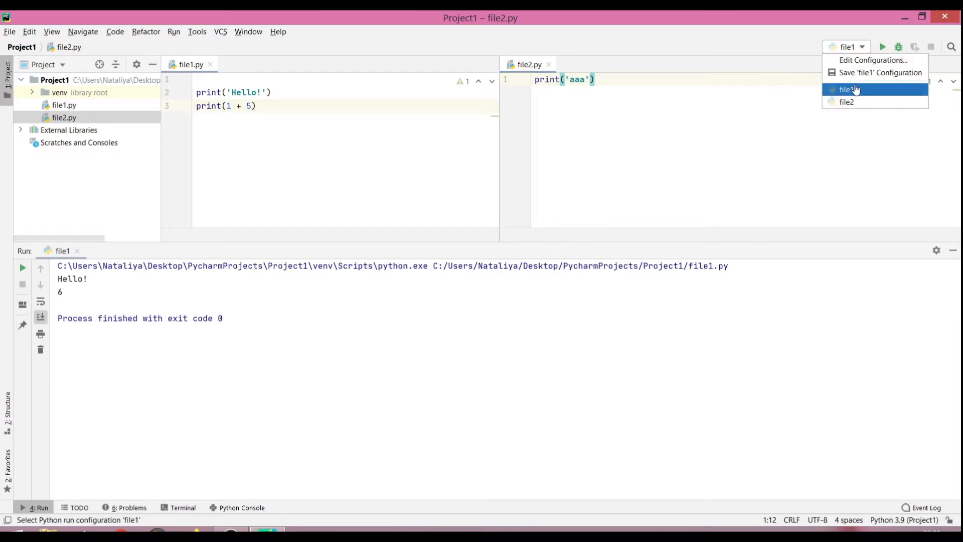
{"action": "left_click", "coordinate": [852, 101]}
{"action": "left_click", "coordinate": [882, 49]}
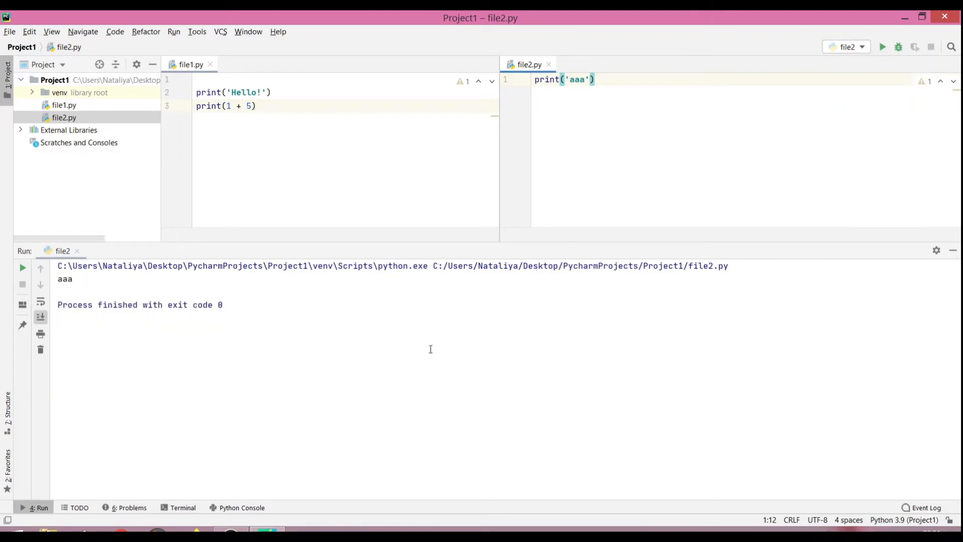
Step: Write print('bbb') on lines 2 to 5 of file2.py simultaneously with multiple carets and rerun file2
{"action": "left_click", "coordinate": [275, 164]}
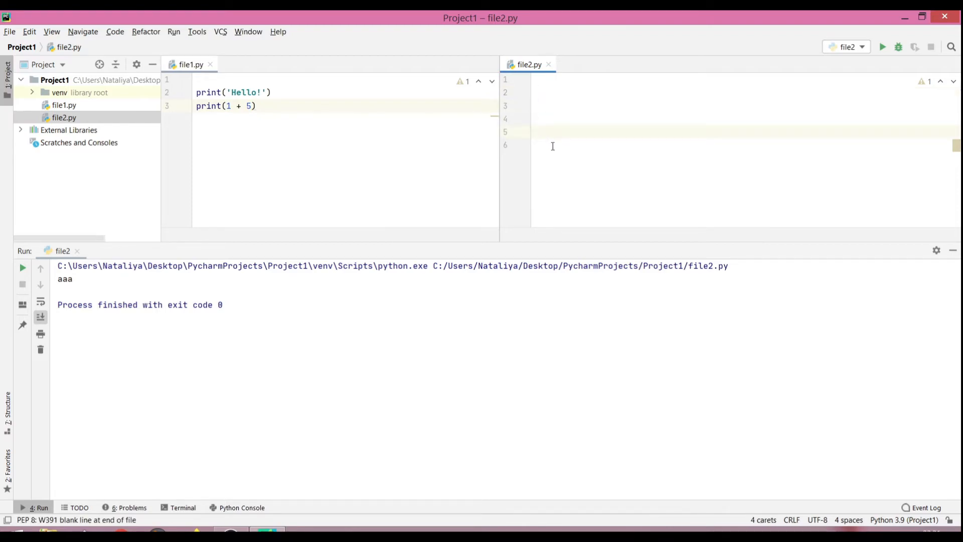
{"action": "type", "text": "print"}
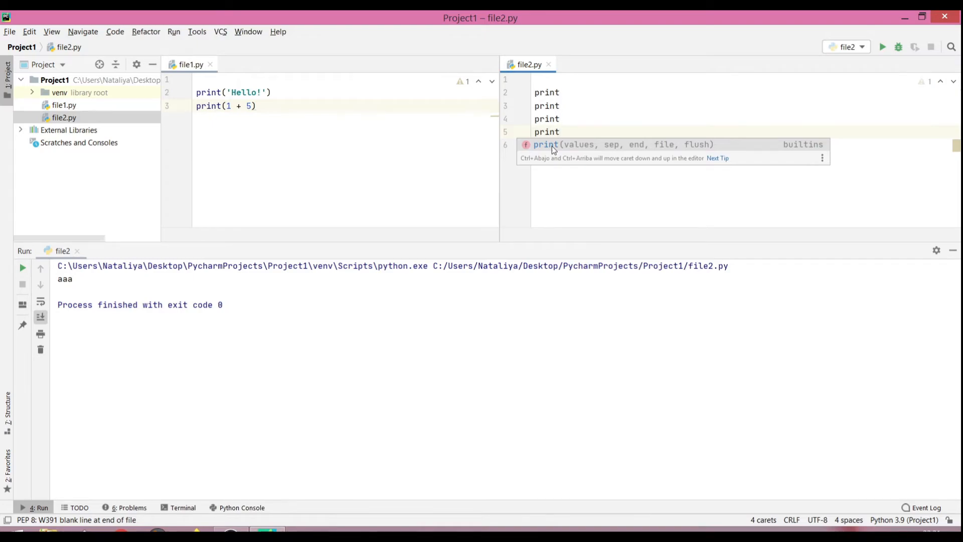
{"action": "key", "text": "Return"}
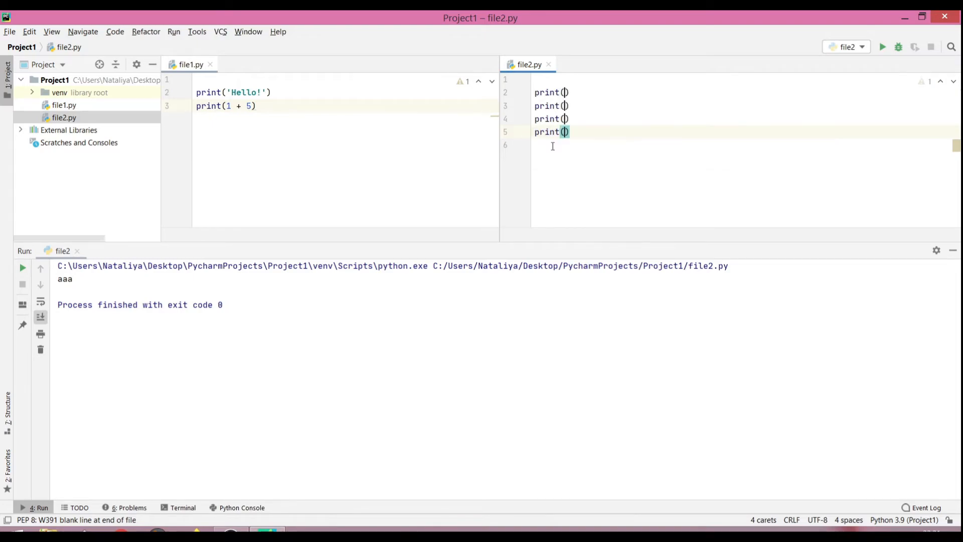
{"action": "type", "text": "'"}
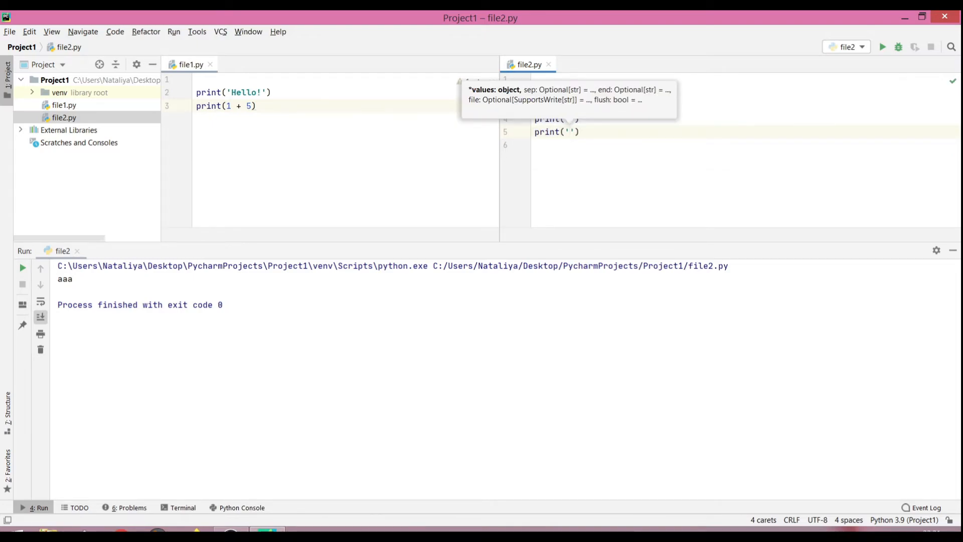
{"action": "type", "text": "bbb"}
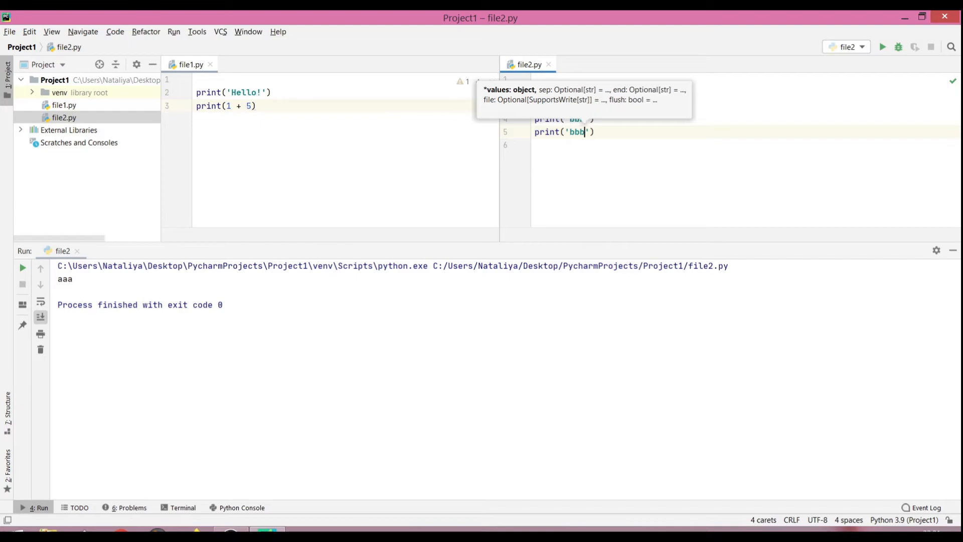
{"action": "left_click", "coordinate": [600, 196]}
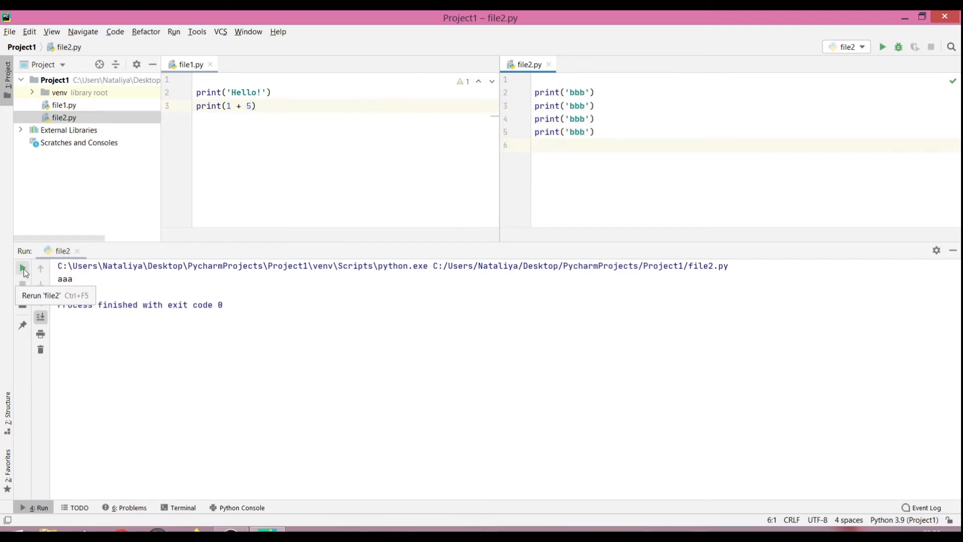
{"action": "left_click", "coordinate": [23, 269]}
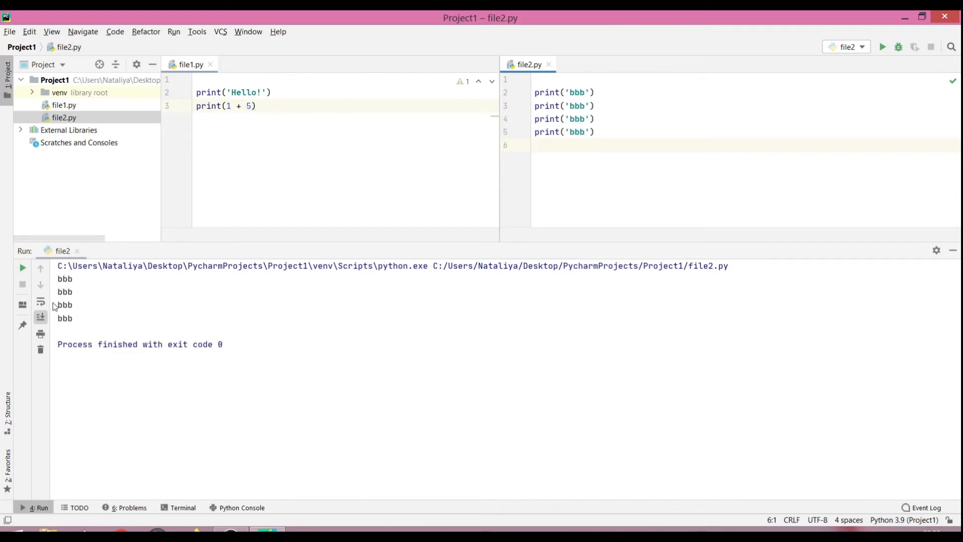
Step: Change the printed text on lines 2 to 5 of file2.py to 'b456' simultaneously with multiple carets and run file2
{"action": "left_click", "coordinate": [584, 93]}
{"action": "left_click", "coordinate": [585, 106], "text": "alt+shift"}
{"action": "key", "text": "BackSpace"}
{"action": "key", "text": "BackSpace"}
{"action": "type", "text": "456"}
{"action": "left_click", "coordinate": [606, 179]}
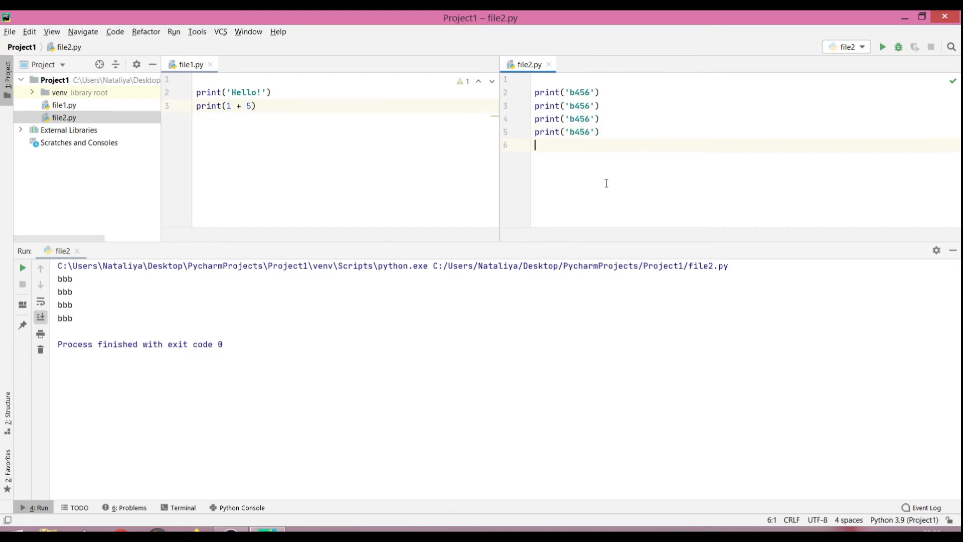
{"action": "left_click", "coordinate": [886, 50]}
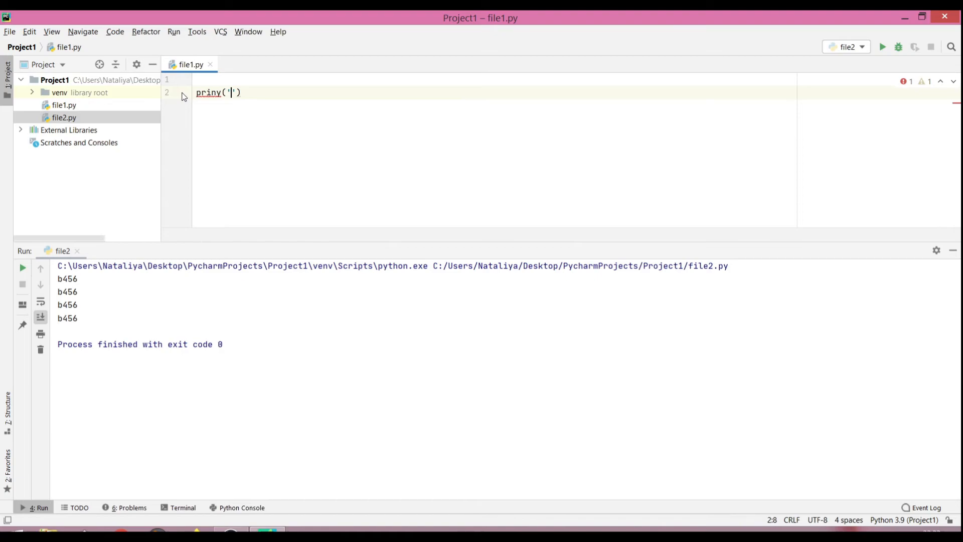
Step: Complete the misspelled statement priny('Hello') on line 2 of file1.py and run file1
{"action": "type", "text": "Hello"}
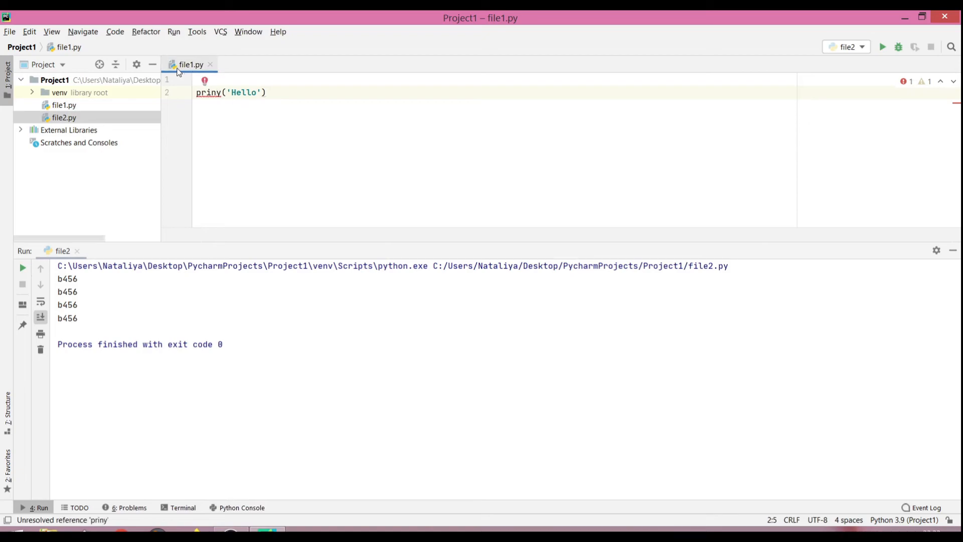
{"action": "left_click", "coordinate": [276, 92]}
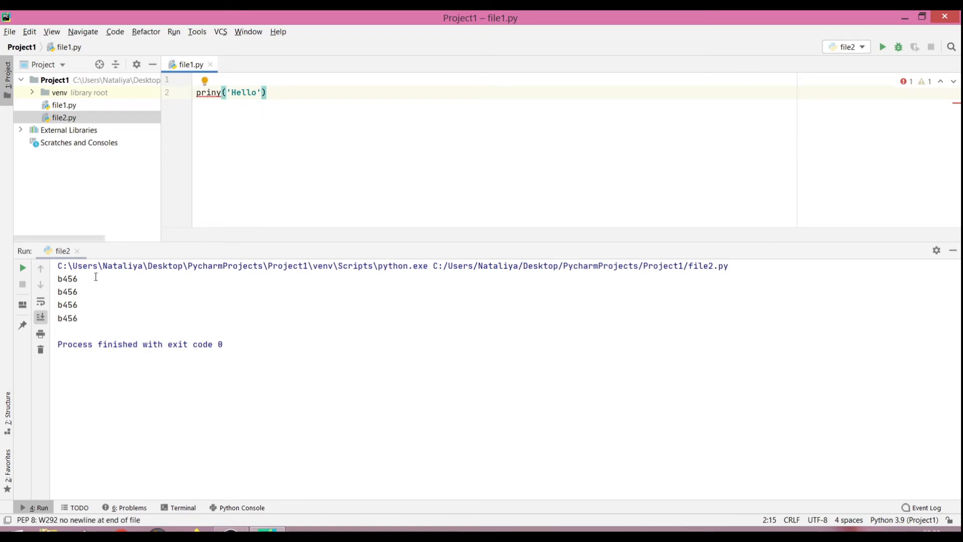
{"action": "right_click", "coordinate": [190, 64]}
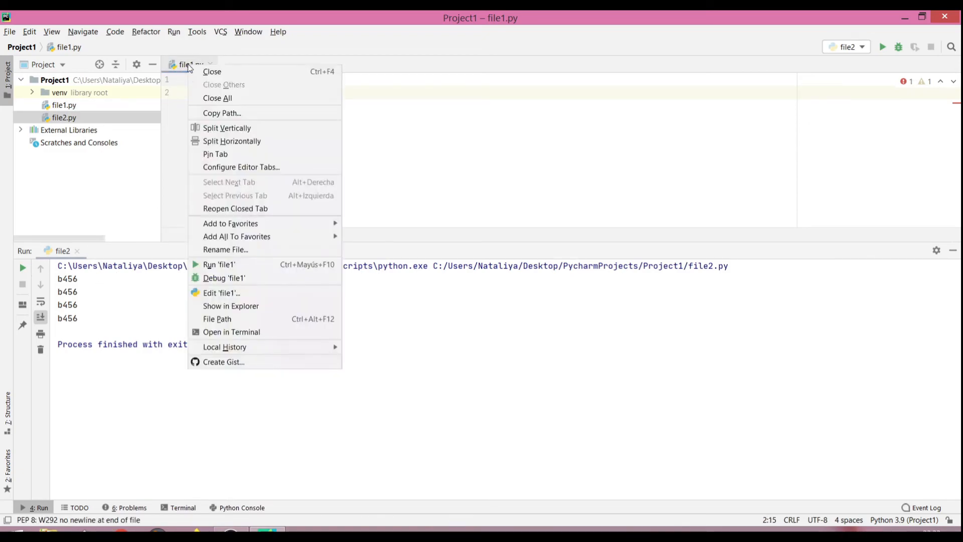
{"action": "left_click", "coordinate": [220, 264]}
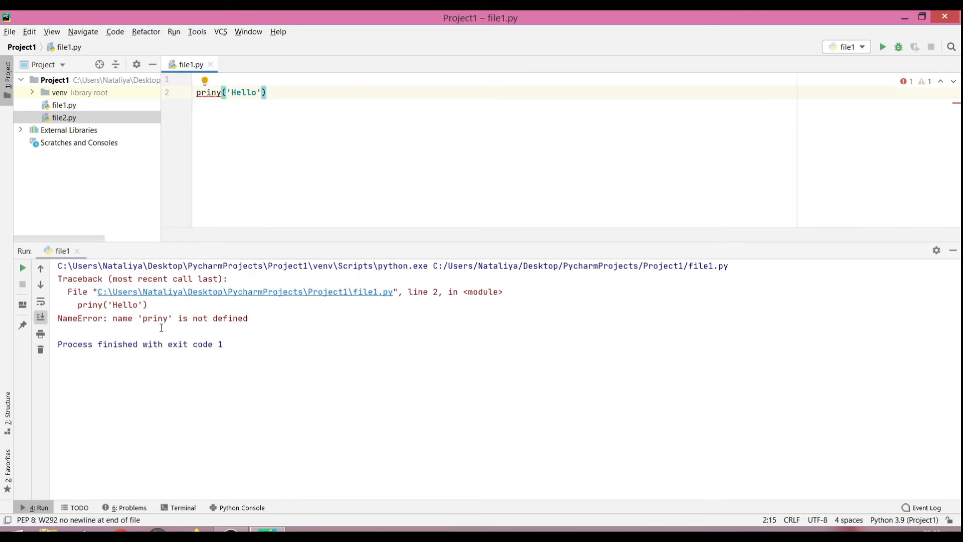
Step: Create the missing function priny with the suggested fix for the unresolved reference in file1.py and rerun file1
{"action": "left_click", "coordinate": [221, 93]}
{"action": "mouse_move", "coordinate": [221, 93]}
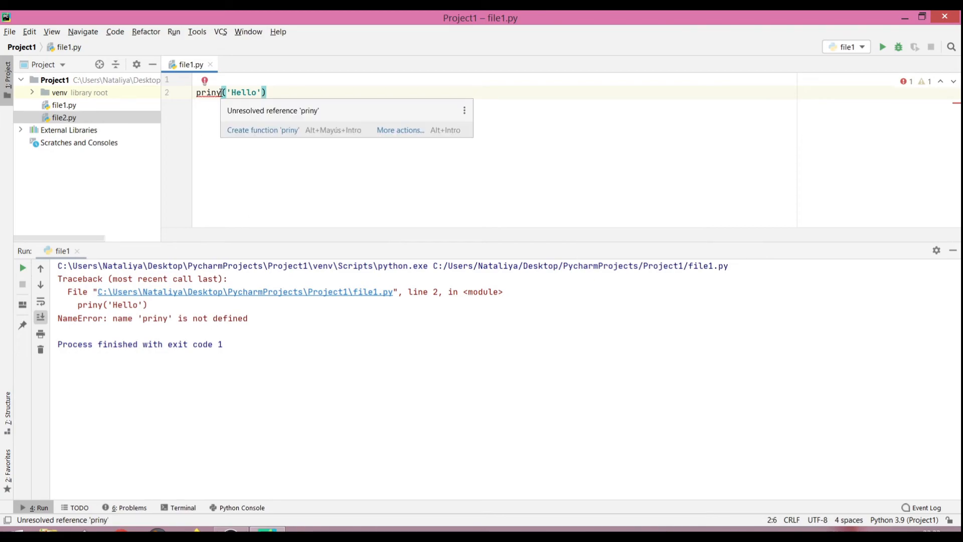
{"action": "left_click", "coordinate": [256, 130]}
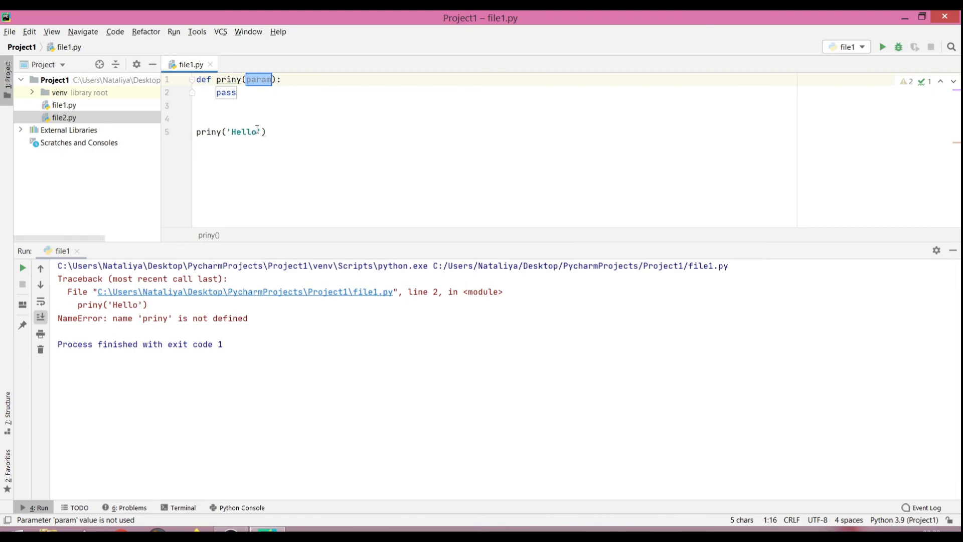
{"action": "left_click", "coordinate": [280, 120]}
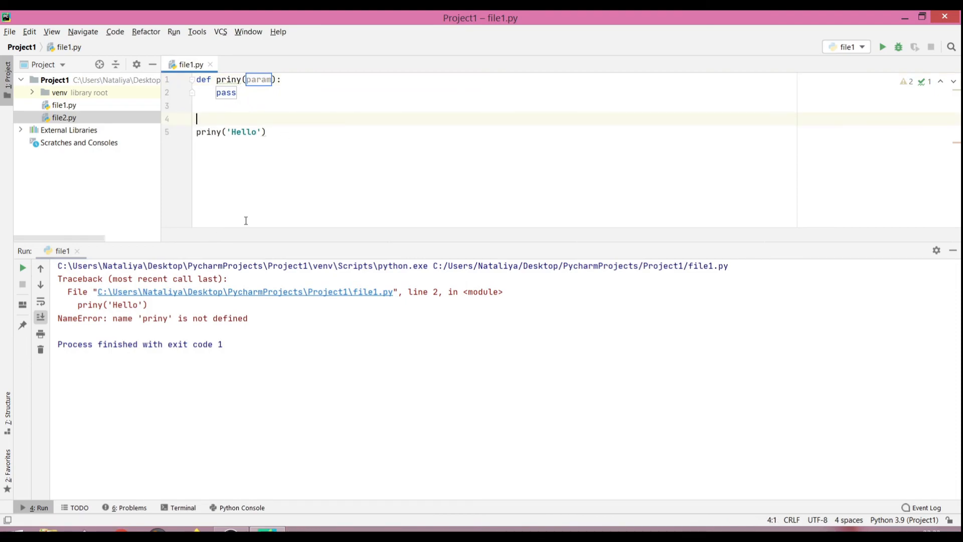
{"action": "left_click", "coordinate": [22, 267]}
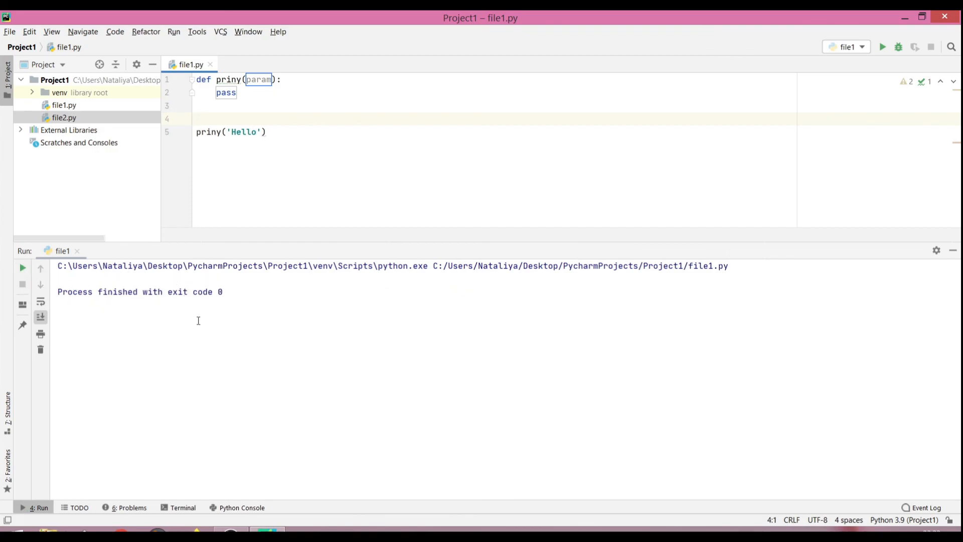
{"action": "mouse_move", "coordinate": [226, 91]}
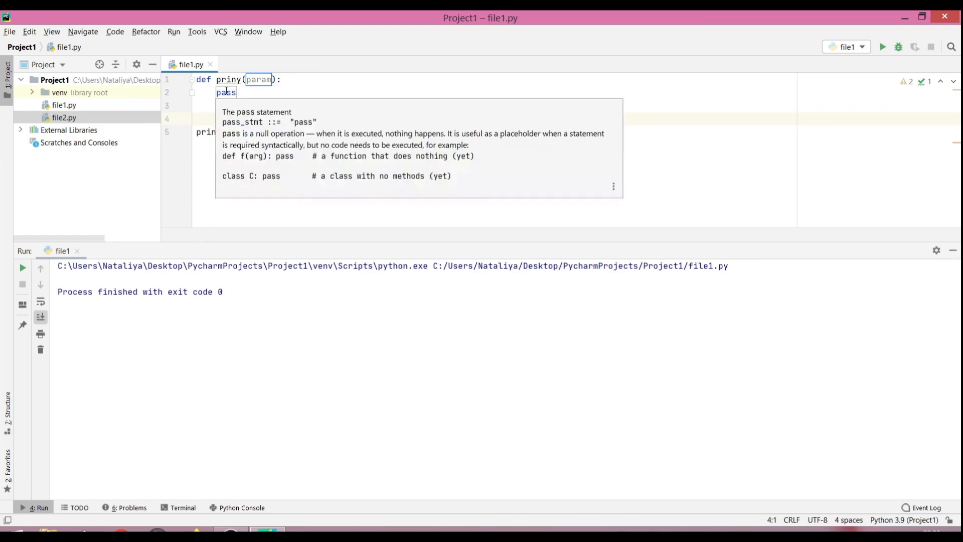